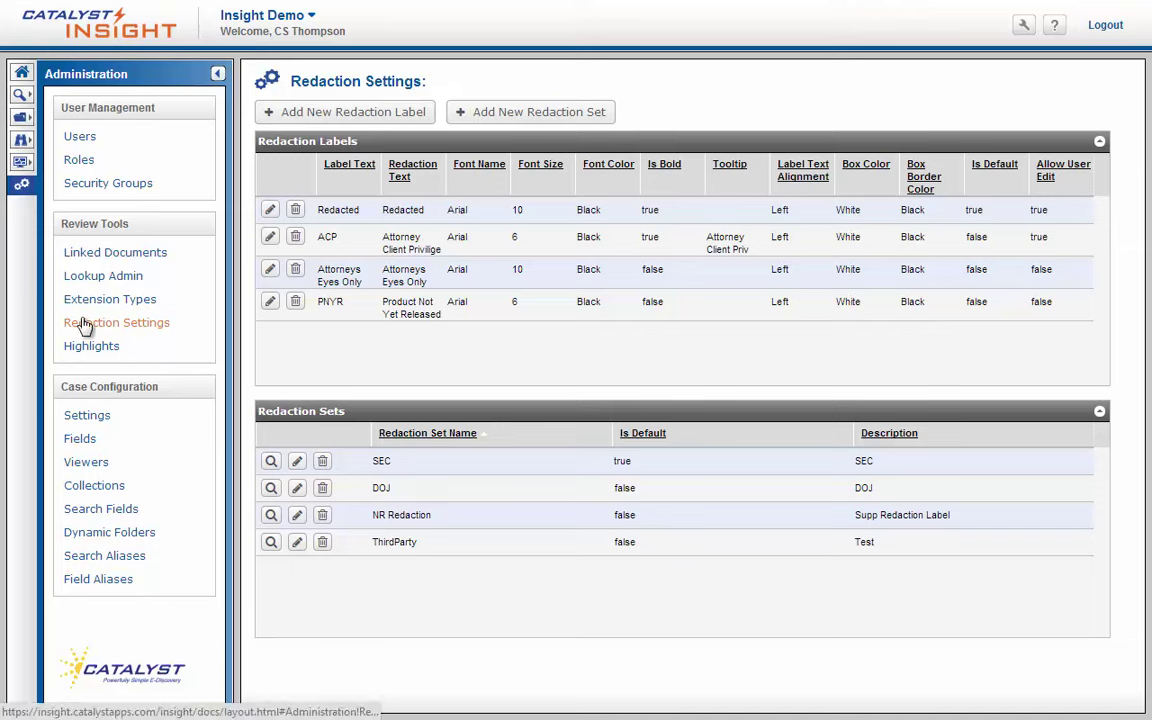
Collapse the Administration side panel so the redaction tables span the full width
{"action": "left_click", "coordinate": [217, 73]}
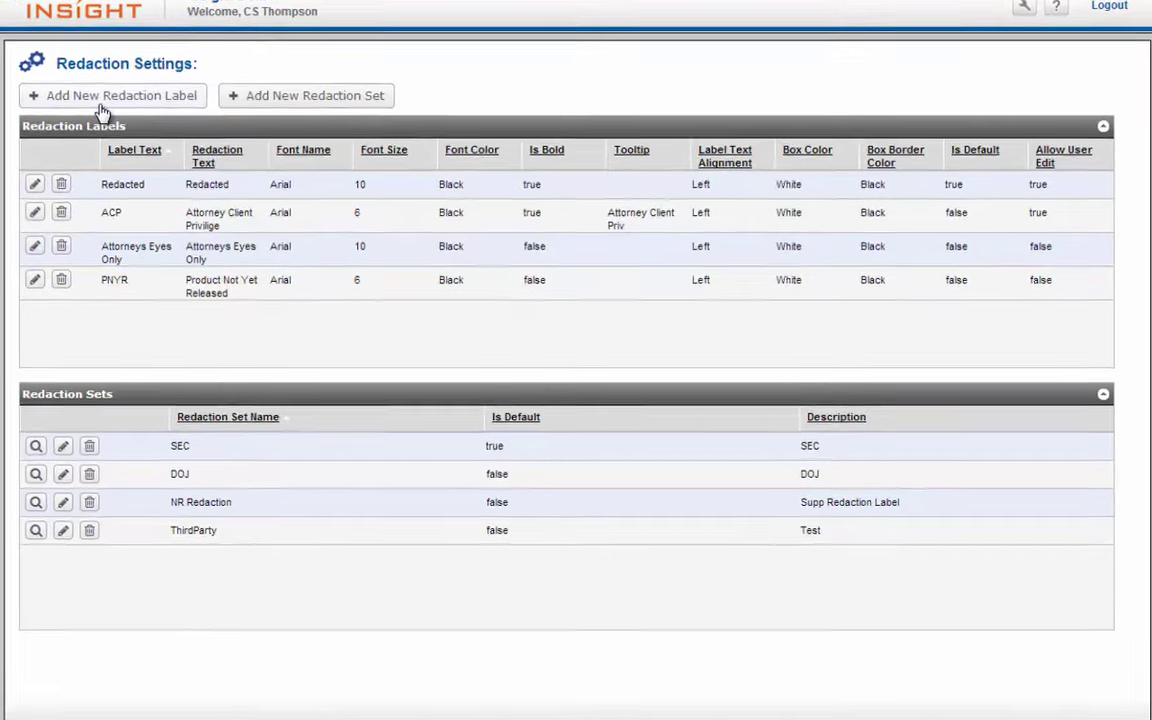
Start a new redaction label named CNFD with redaction text 'Confidential'
{"action": "left_click", "coordinate": [101, 100]}
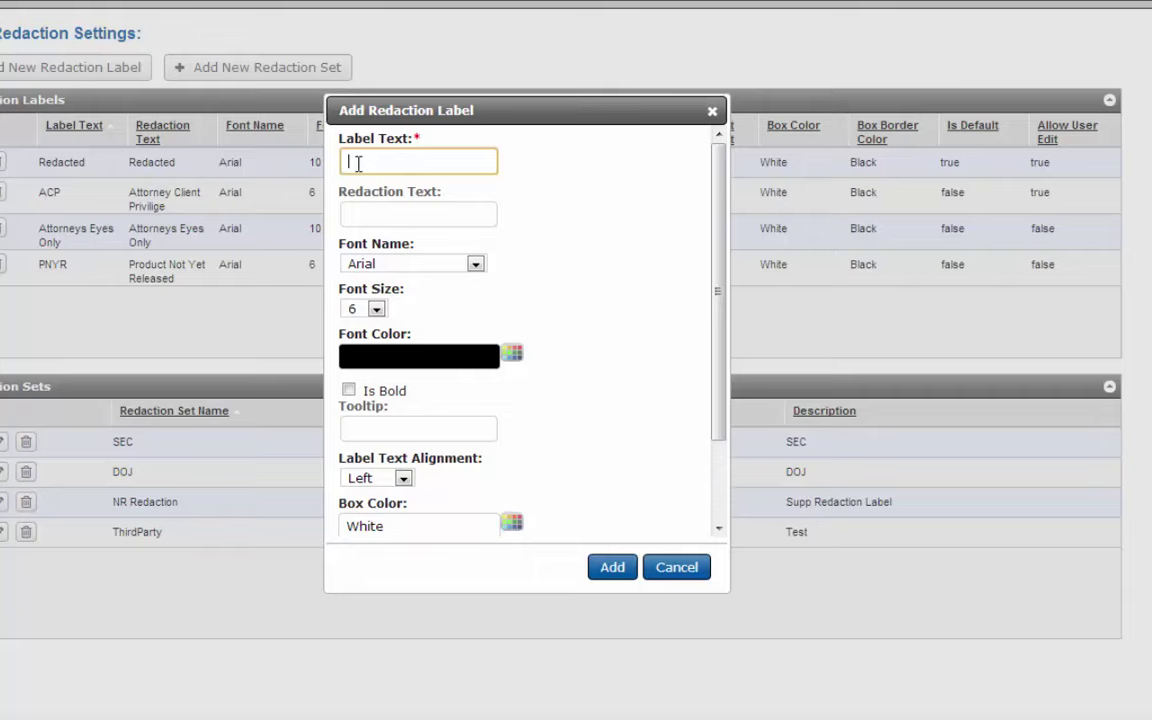
{"action": "type", "text": "CNFD"}
{"action": "left_click", "coordinate": [375, 211]}
{"action": "type", "text": "Confidential"}
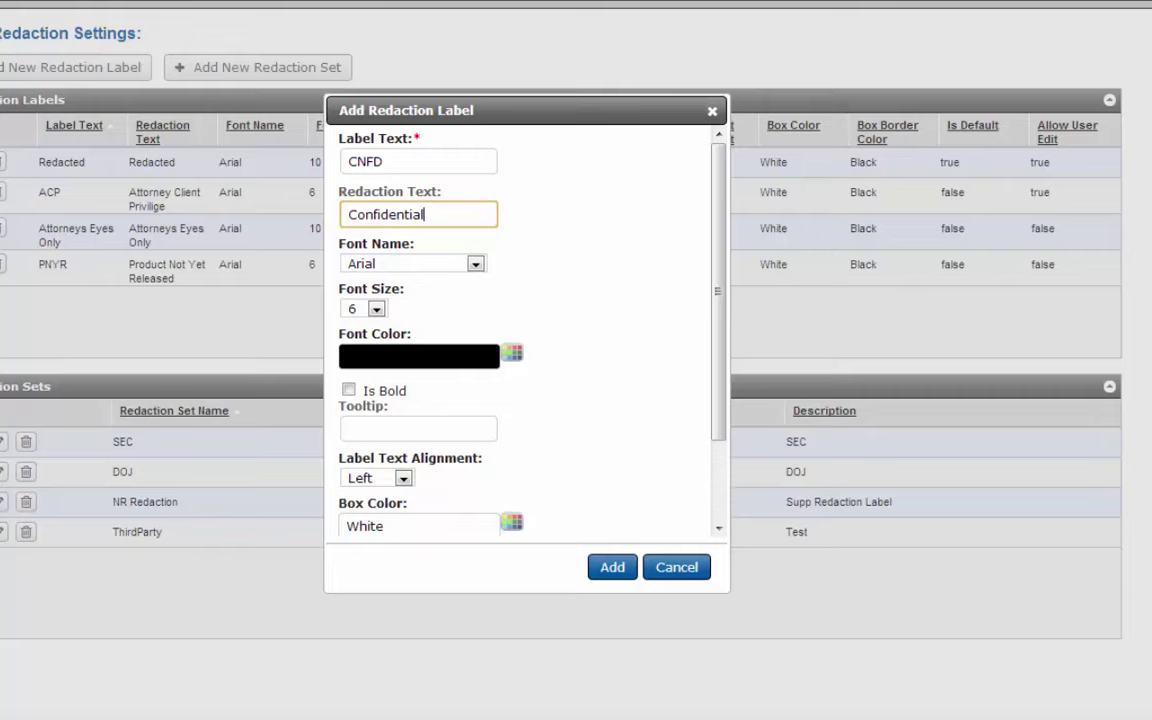
{"action": "key", "text": "Tab"}
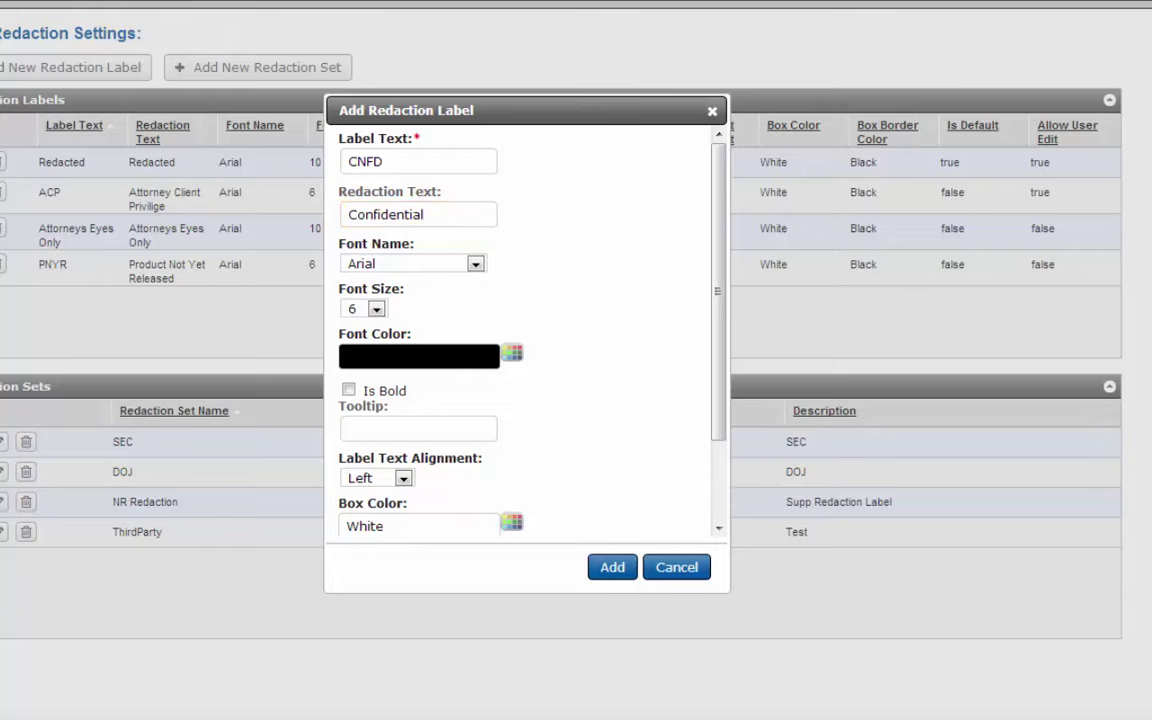
Keep Arial 6 black, make the label bold, and paste 'Confidential' as the tooltip
{"action": "left_click", "coordinate": [476, 264]}
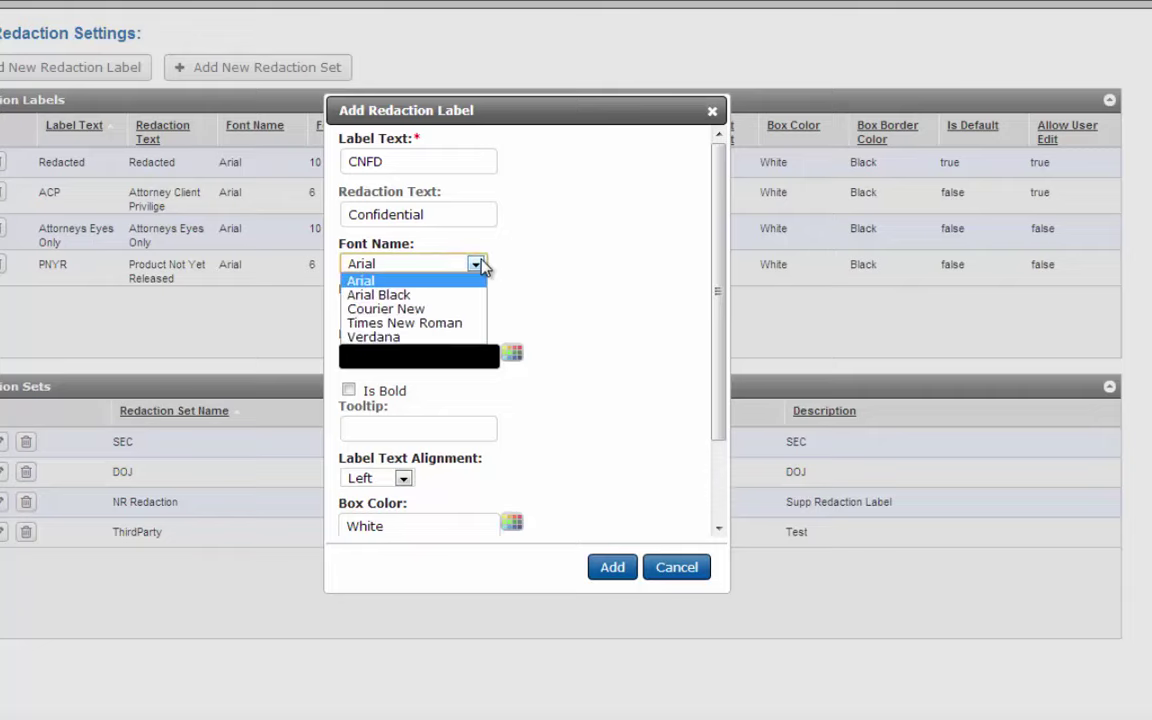
{"action": "left_click", "coordinate": [352, 277]}
{"action": "left_click", "coordinate": [376, 310]}
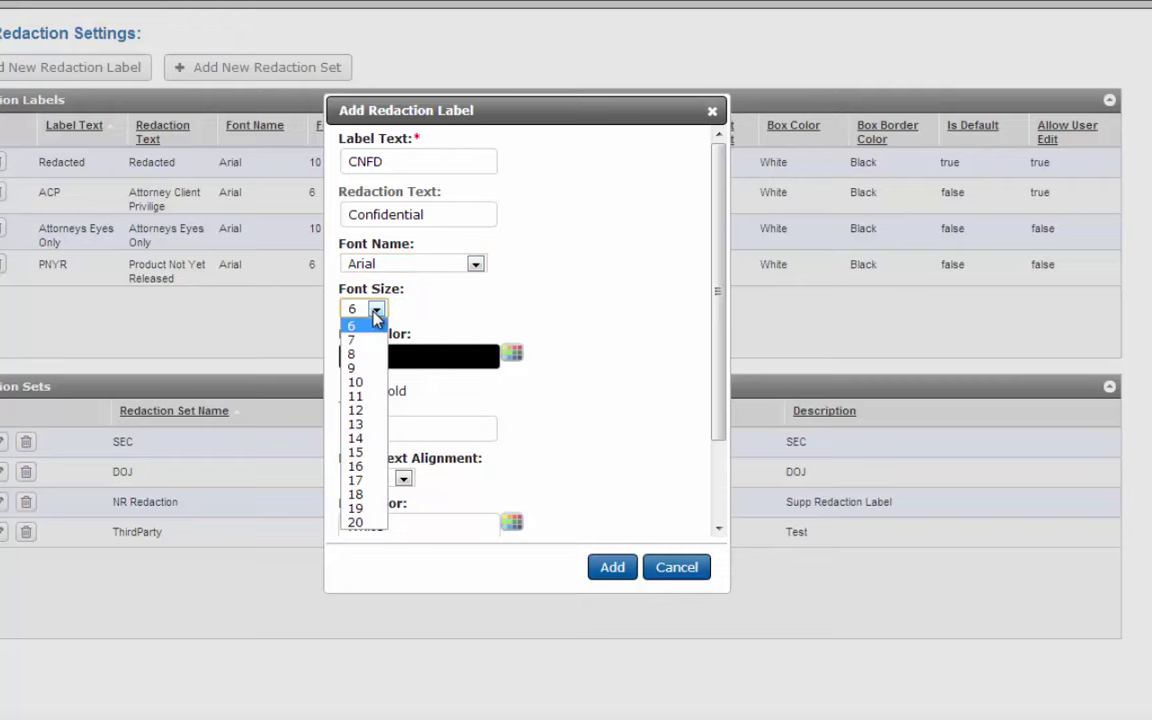
{"action": "left_click", "coordinate": [376, 312]}
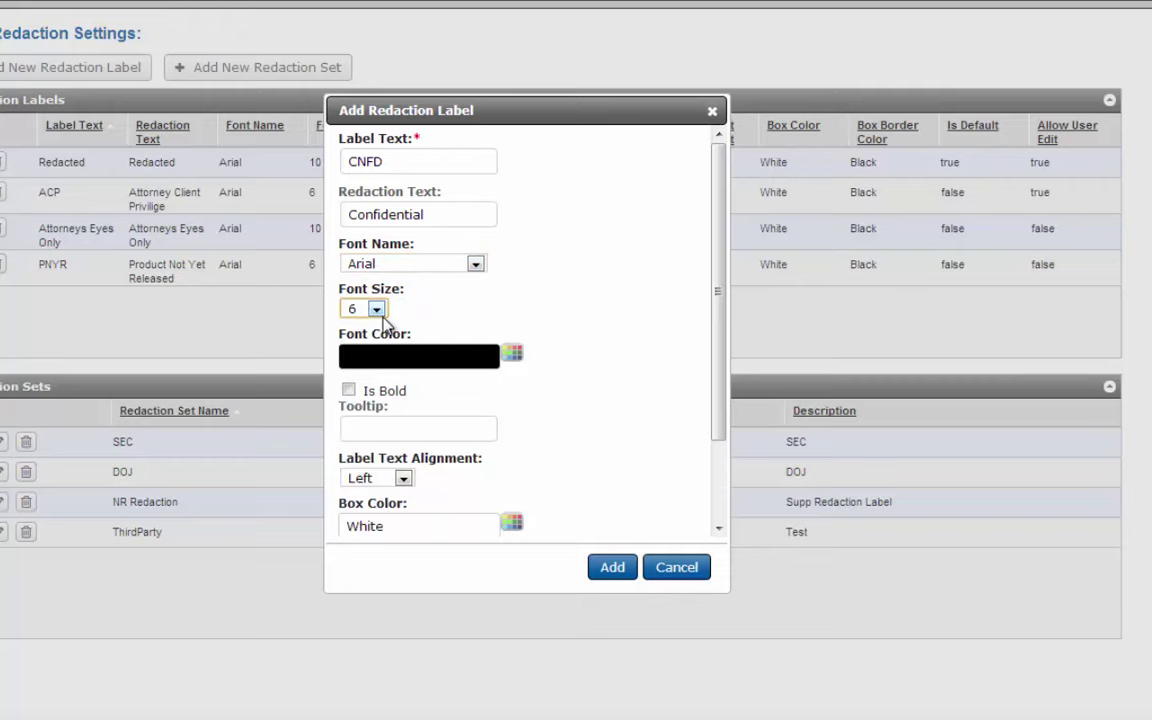
{"action": "left_click", "coordinate": [511, 358]}
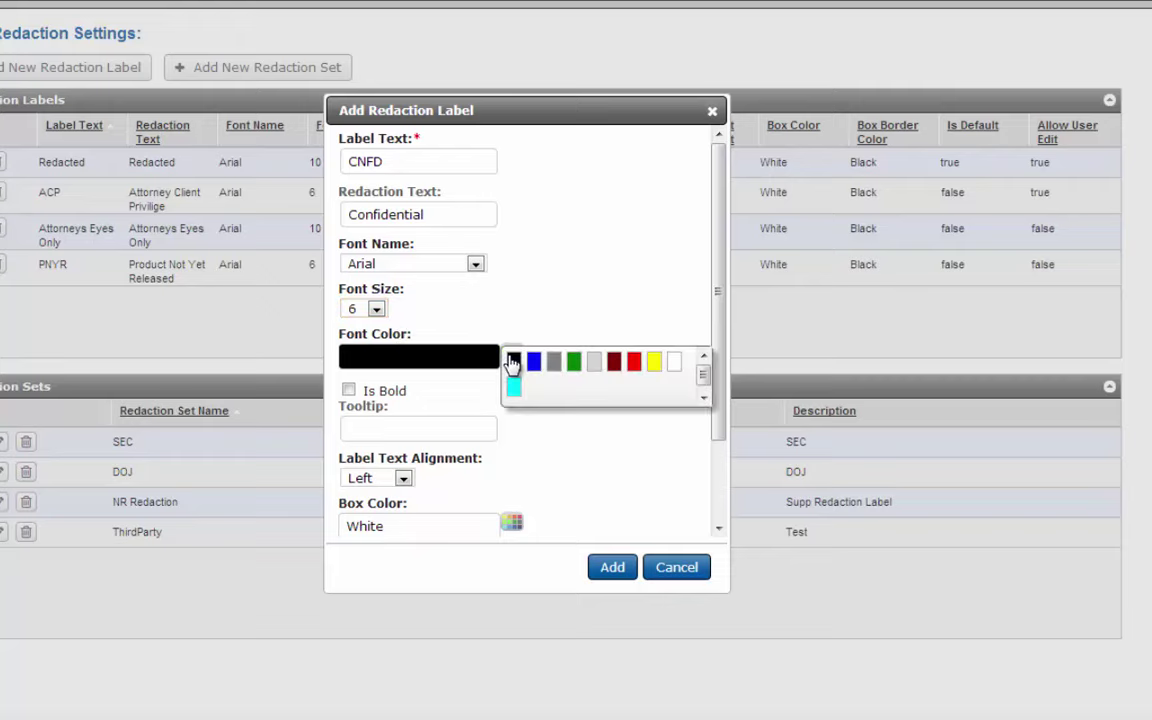
{"action": "left_click", "coordinate": [513, 360]}
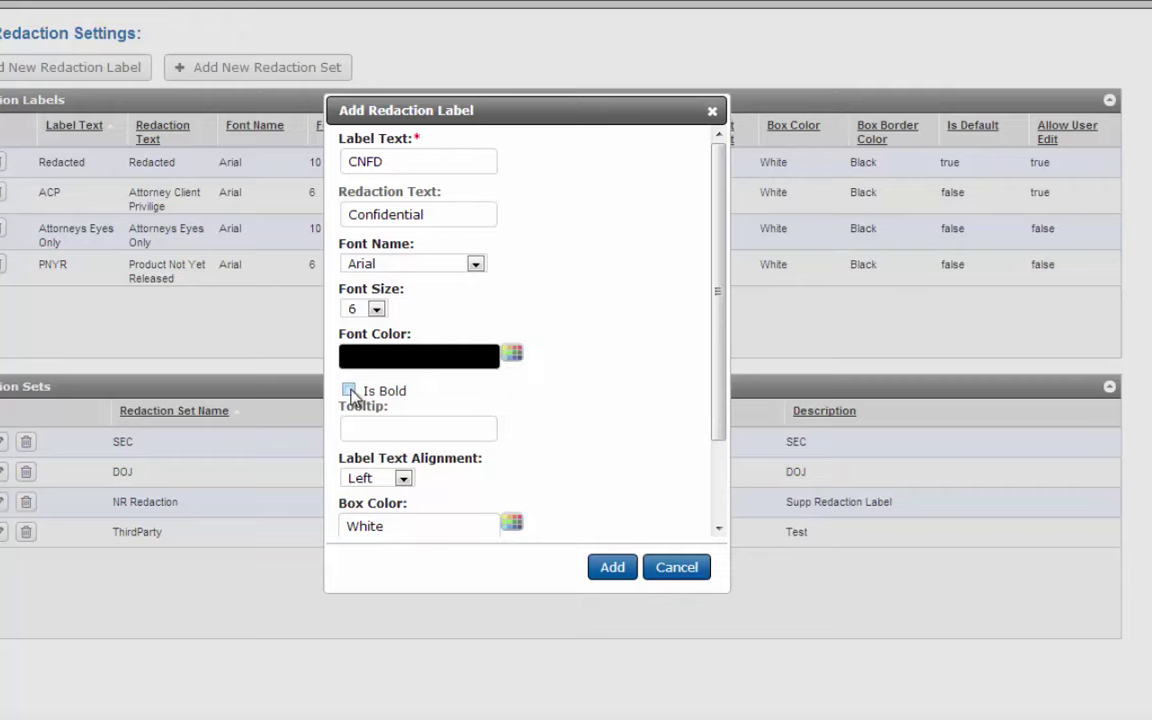
{"action": "left_click", "coordinate": [349, 391]}
{"action": "left_click", "coordinate": [360, 420]}
{"action": "type", "text": "Confidential"}
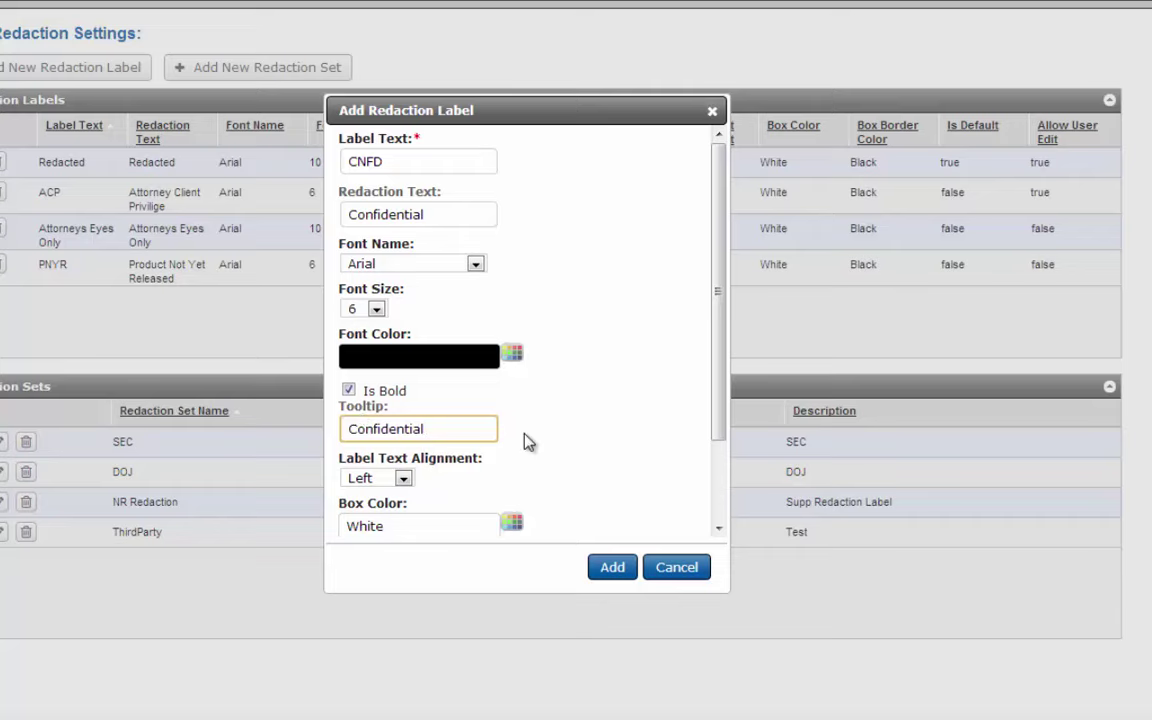
Set the CNFD label's text alignment to Center and add it as a fifth label
{"action": "scroll", "coordinate": [529, 442], "scroll_direction": "down", "scroll_amount": 1}
{"action": "left_click", "coordinate": [410, 375]}
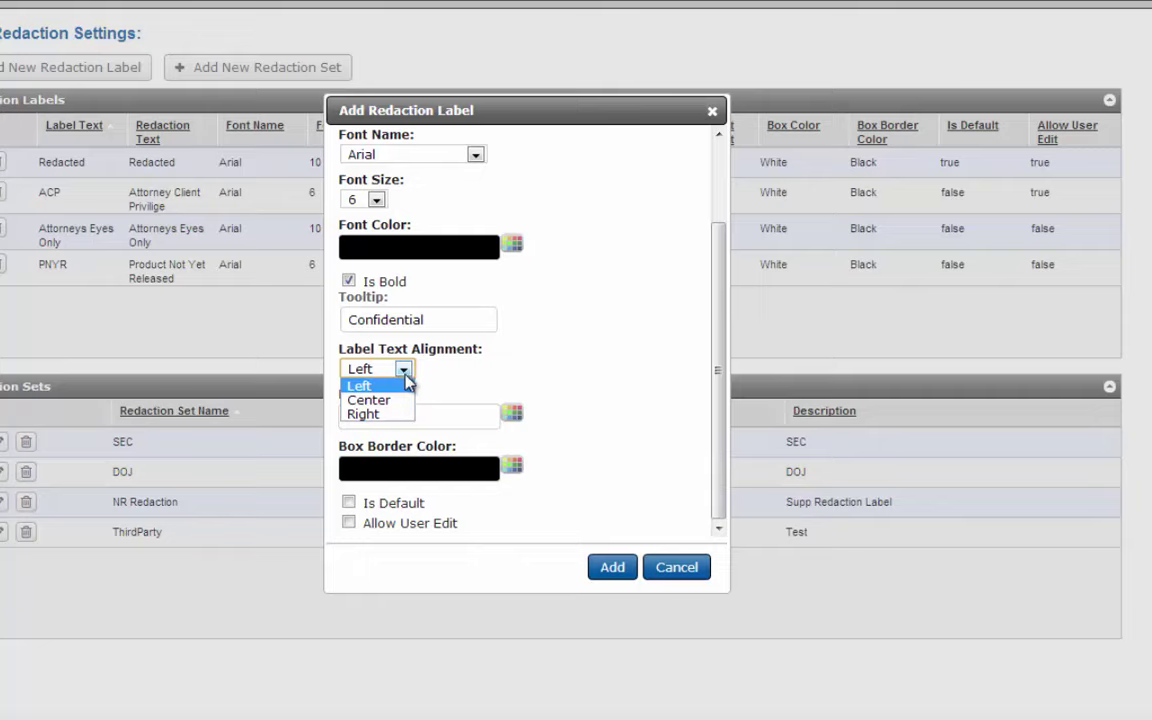
{"action": "left_click", "coordinate": [370, 400]}
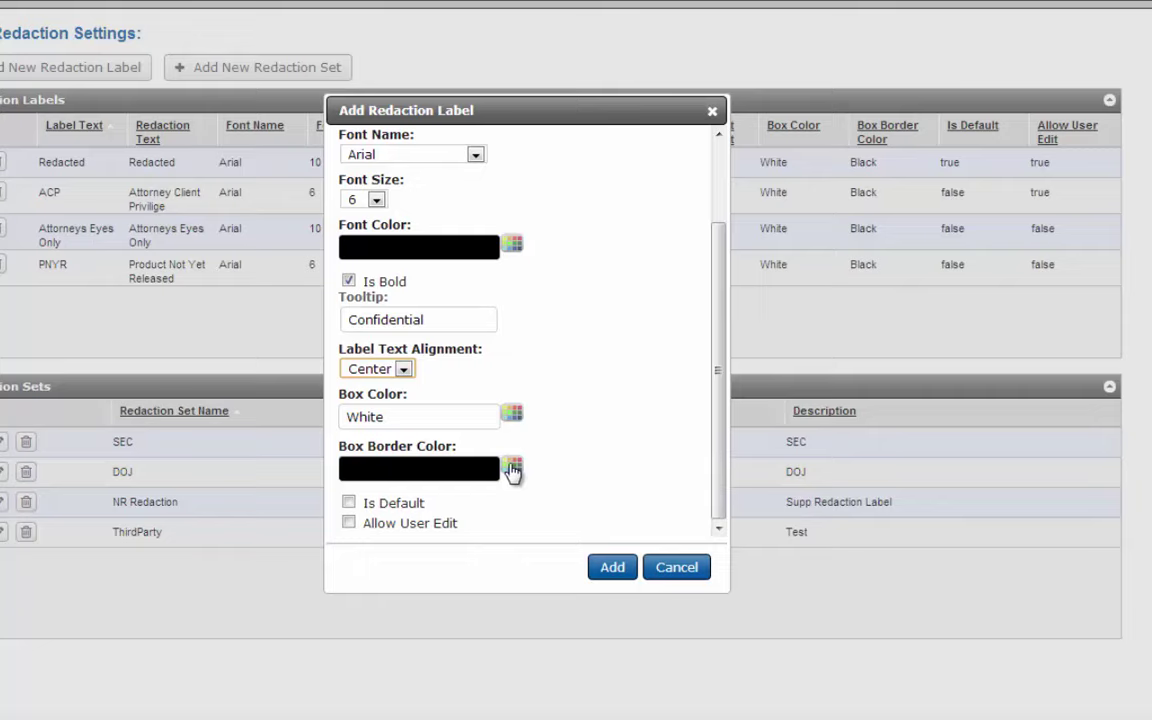
{"action": "left_click", "coordinate": [511, 469]}
{"action": "left_click", "coordinate": [628, 572]}
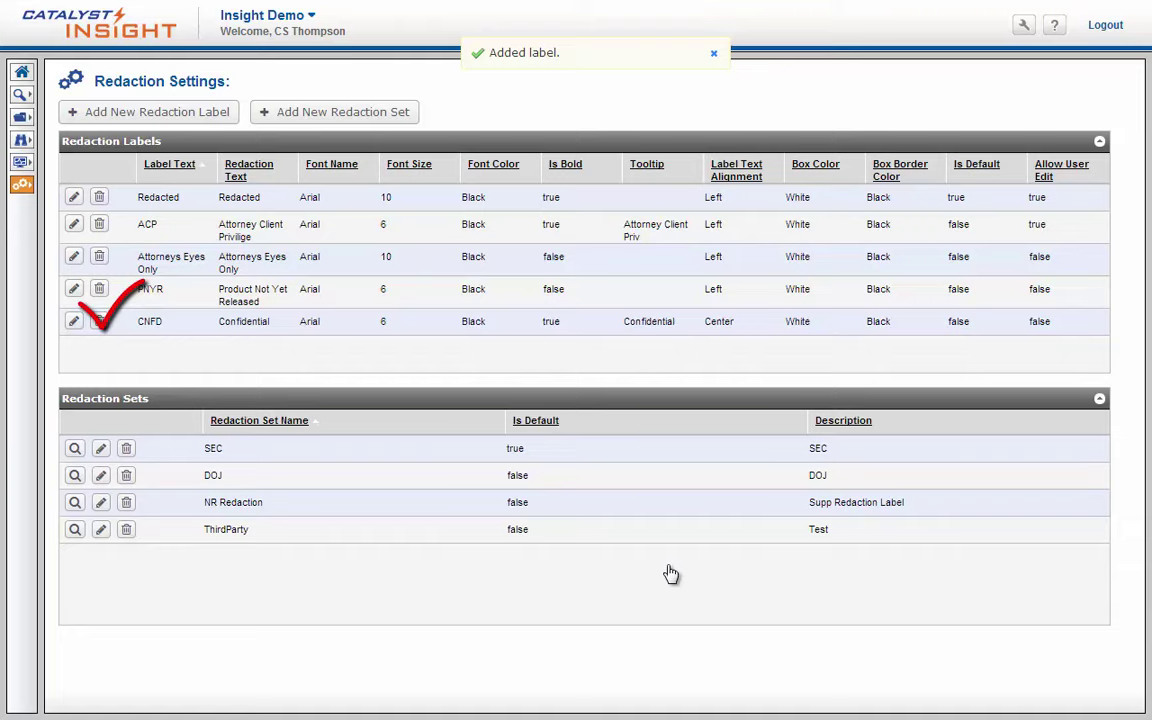
Open the CNFD label's Edit Redaction Label dialog and close it without changes
{"action": "left_click", "coordinate": [73, 322]}
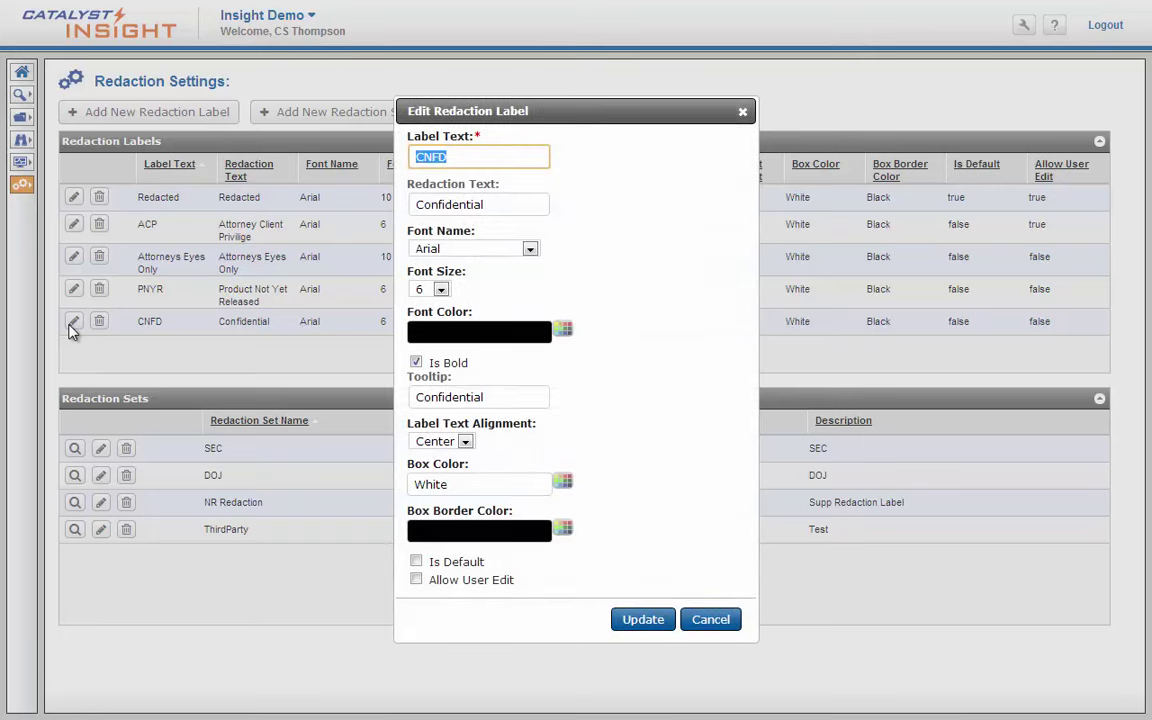
{"action": "key", "text": "Escape"}
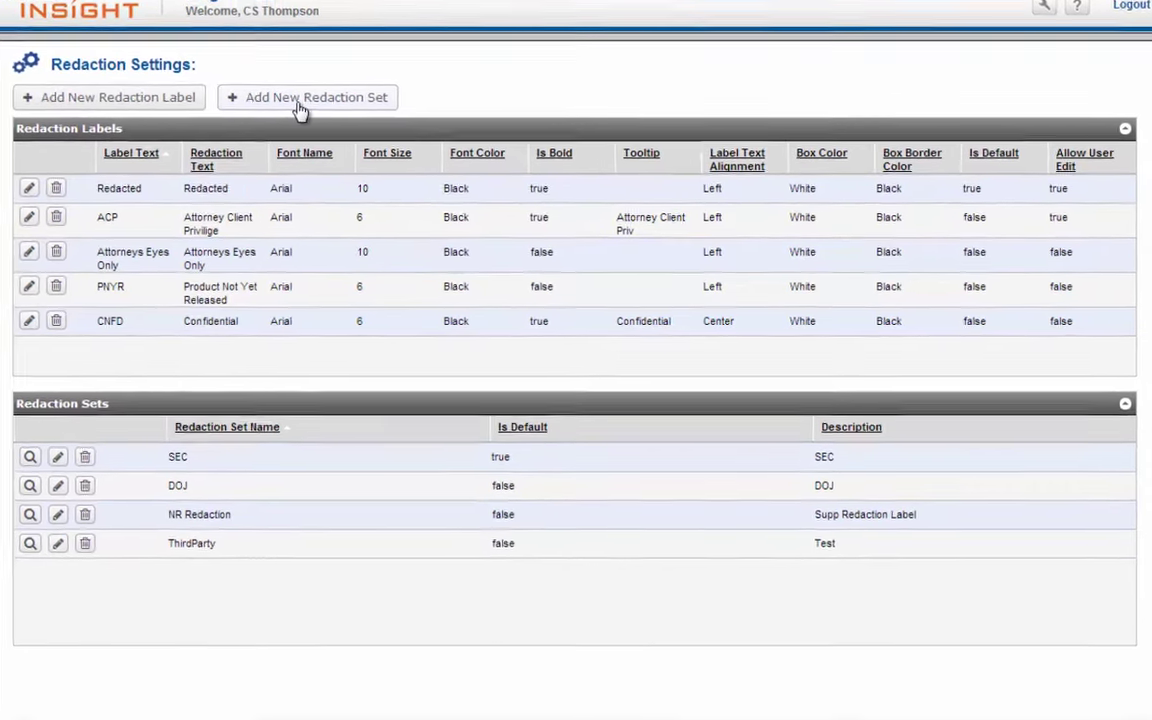
Add redaction set FTC described as 'FTC Production', leaving Is Default unchecked
{"action": "left_click", "coordinate": [324, 114]}
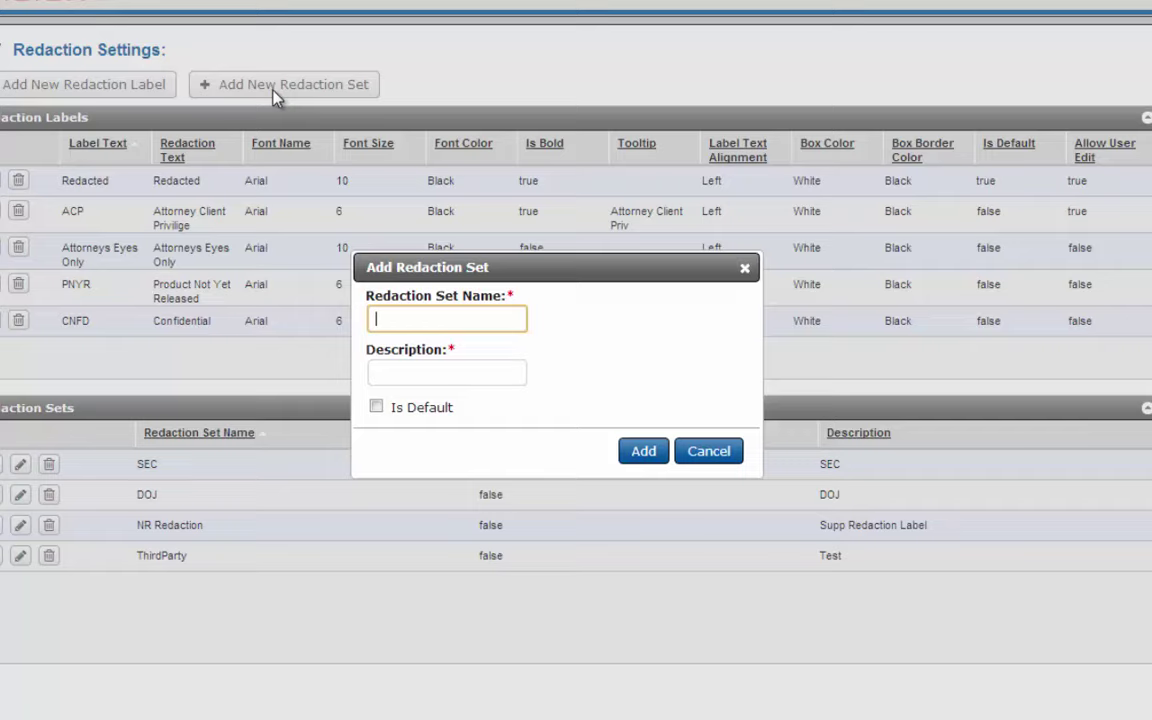
{"action": "type", "text": "FTC"}
{"action": "left_click", "coordinate": [380, 368]}
{"action": "type", "text": "Pr"}
{"action": "type", "text": "C Prod"}
{"action": "type", "text": "uction"}
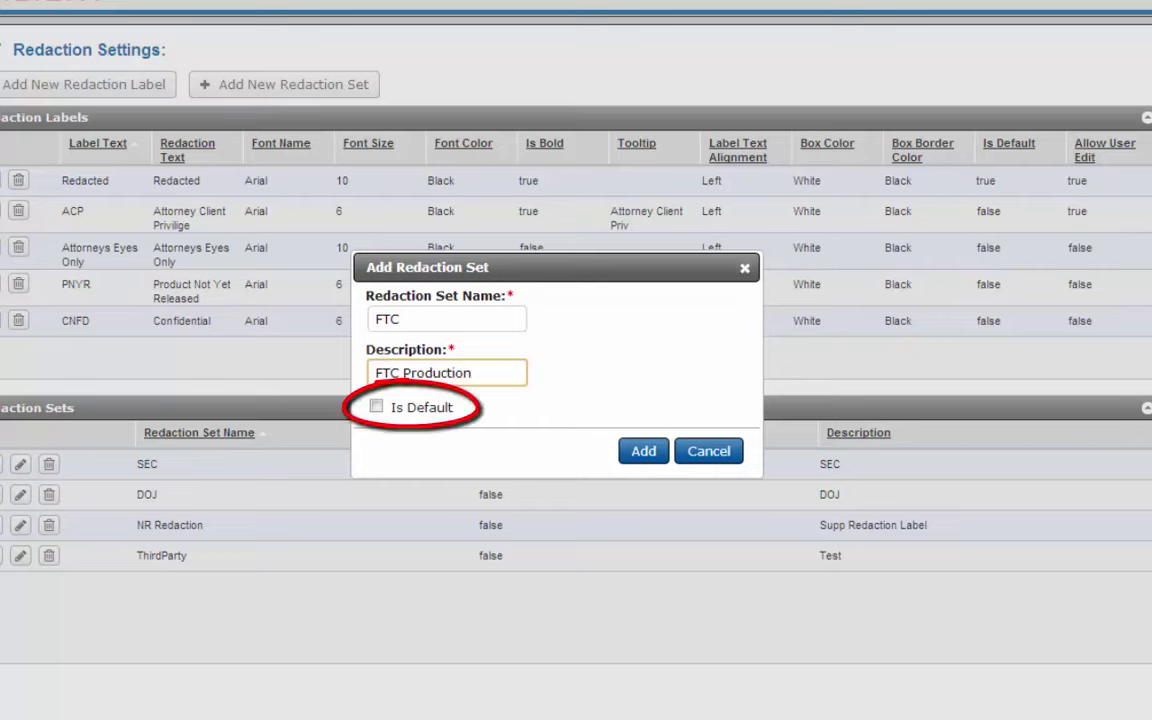
{"action": "key", "text": "Tab"}
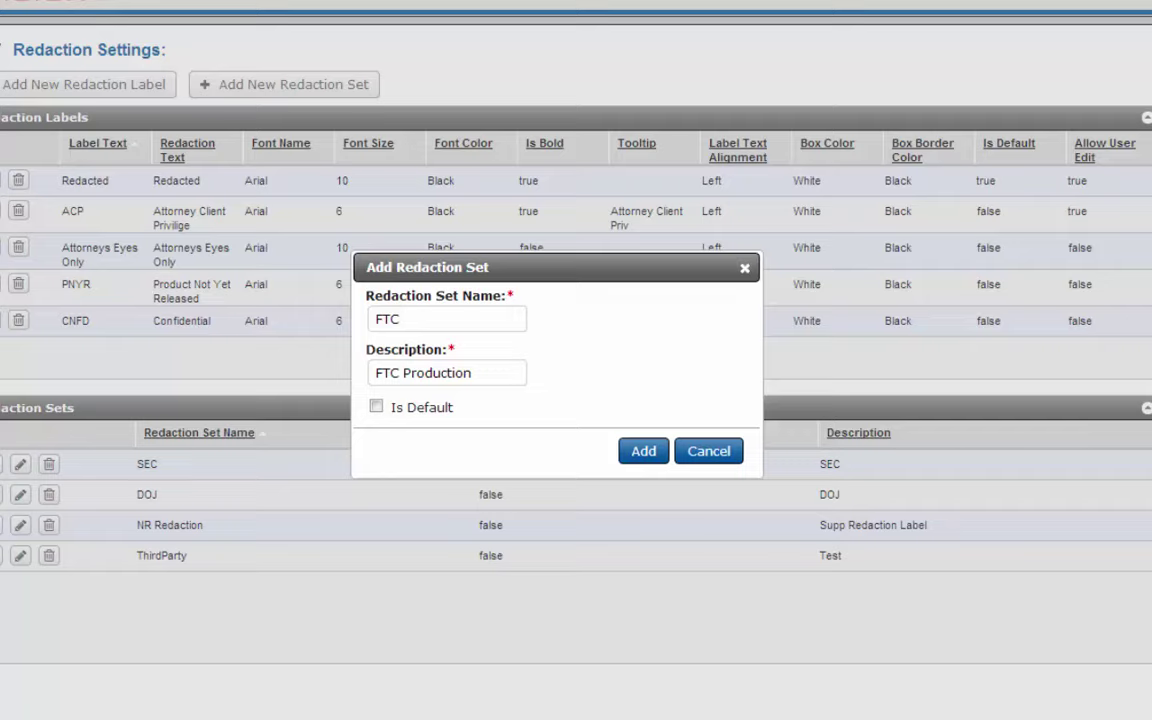
{"action": "key", "text": "shift+Tab"}
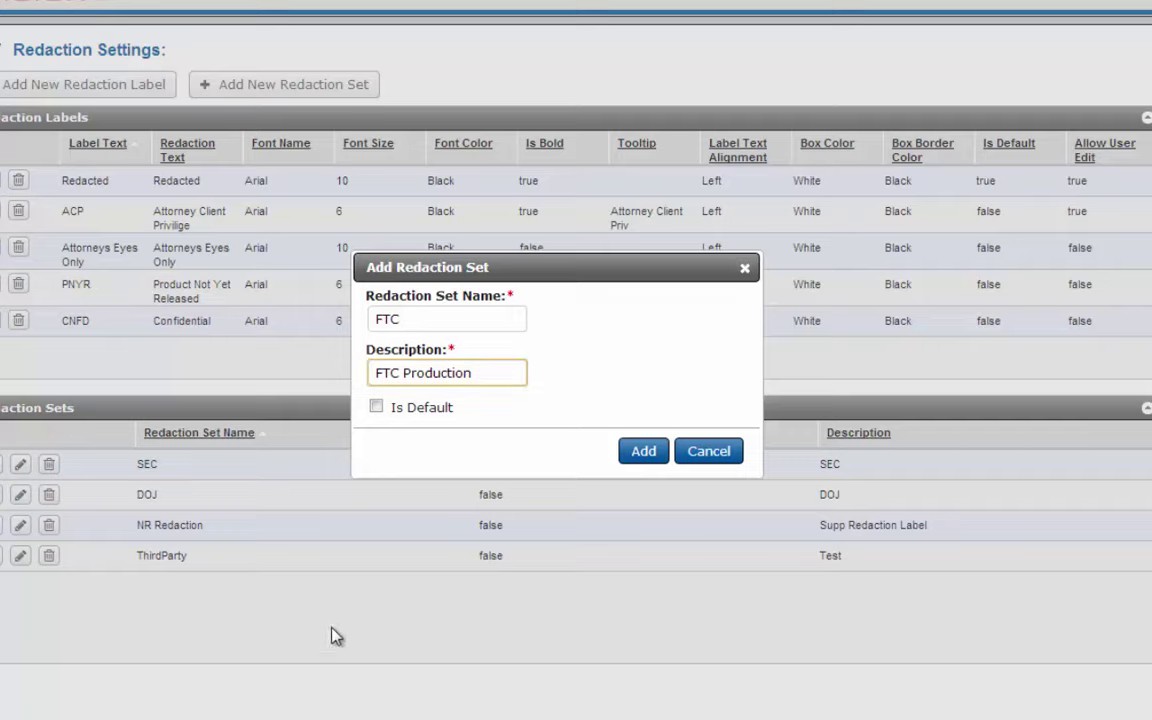
{"action": "left_click", "coordinate": [642, 455]}
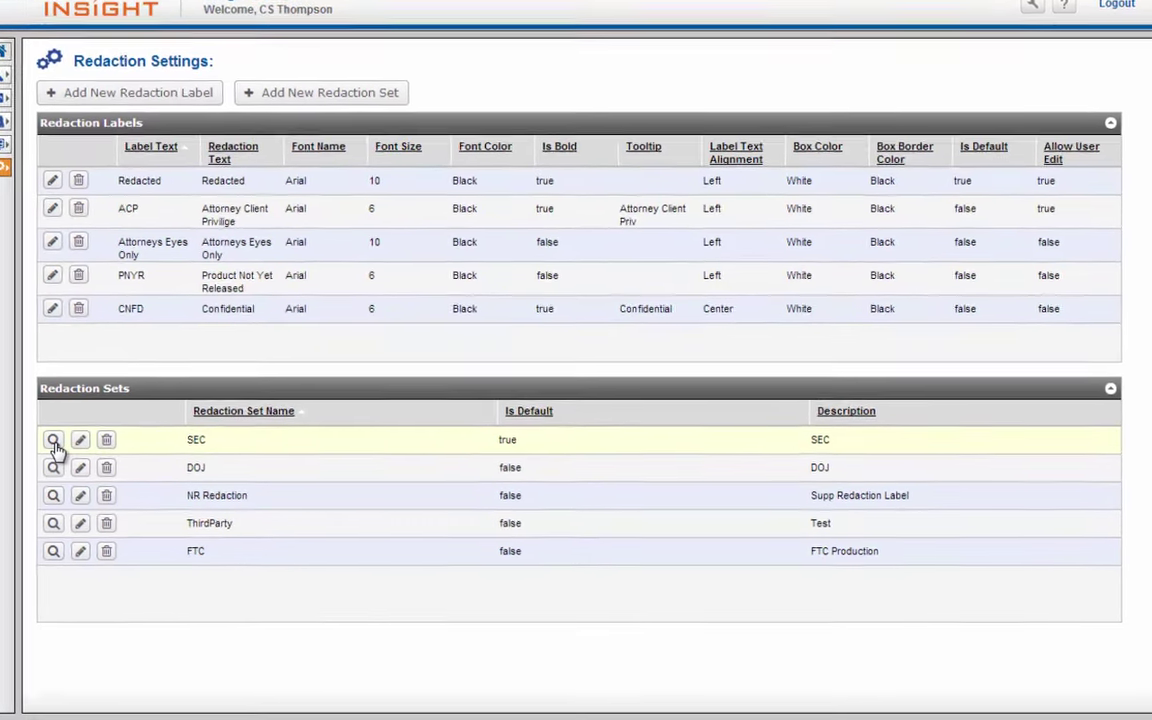
List the SEC set's redacted documents and sort them by Started By
{"action": "left_click", "coordinate": [75, 449]}
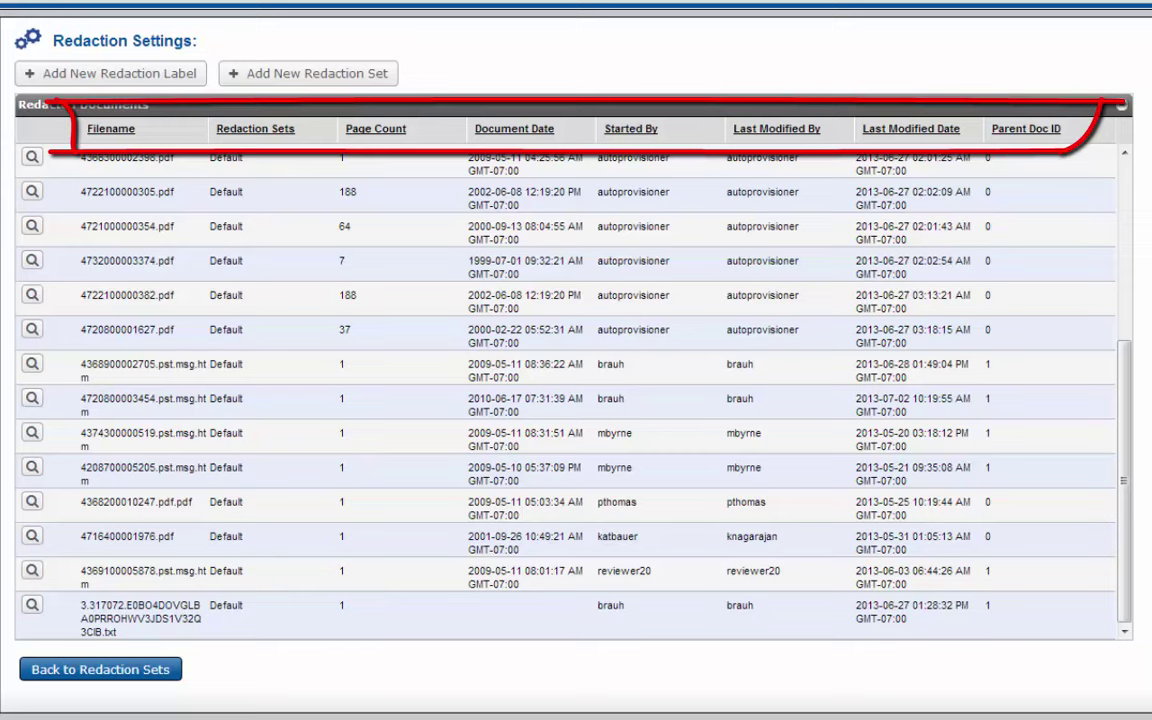
{"action": "left_click", "coordinate": [642, 131]}
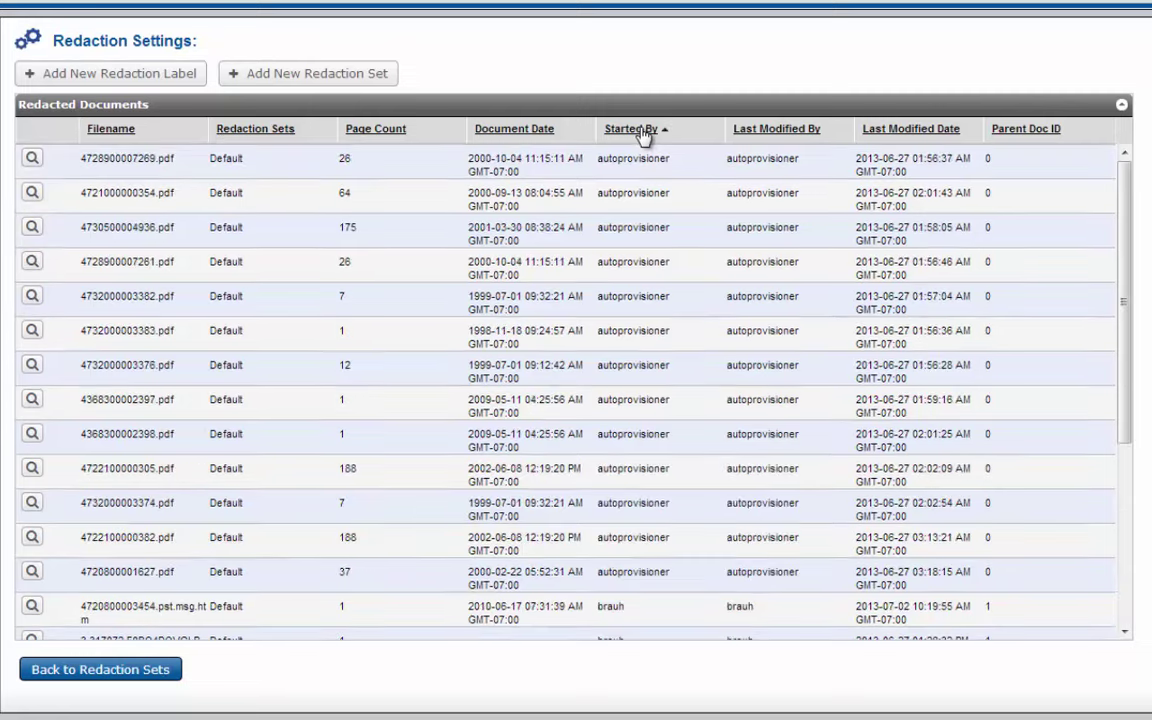
{"action": "scroll", "coordinate": [36, 168], "scroll_direction": "down", "scroll_amount": 3}
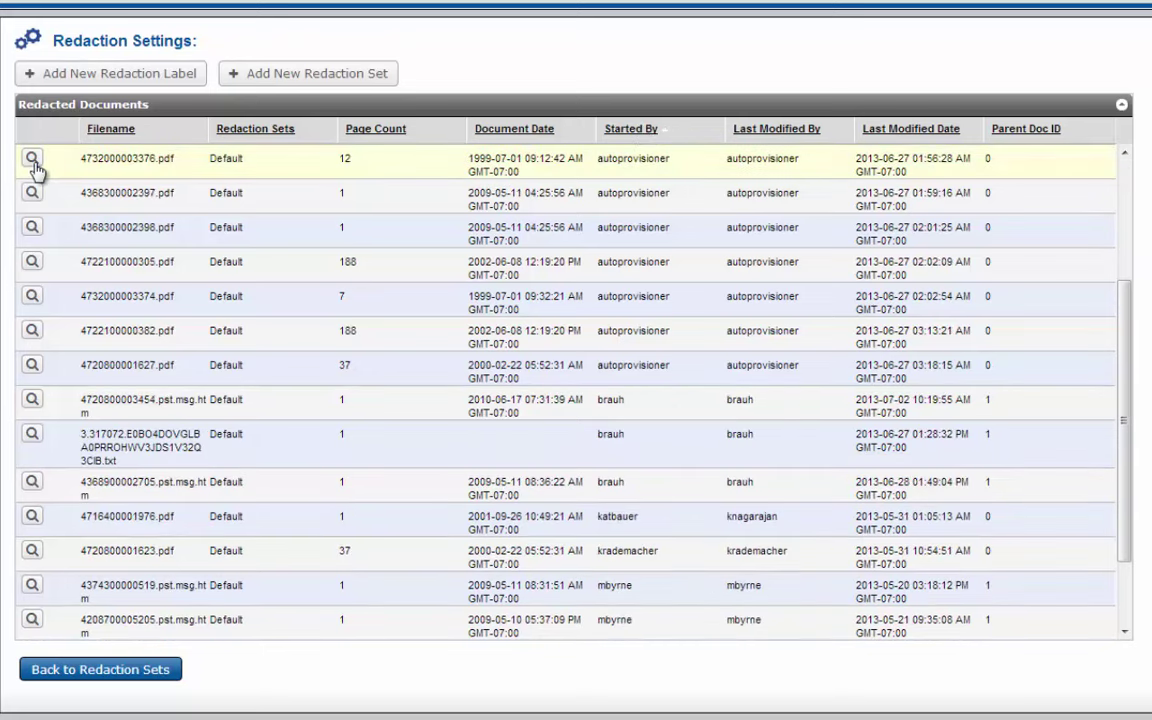